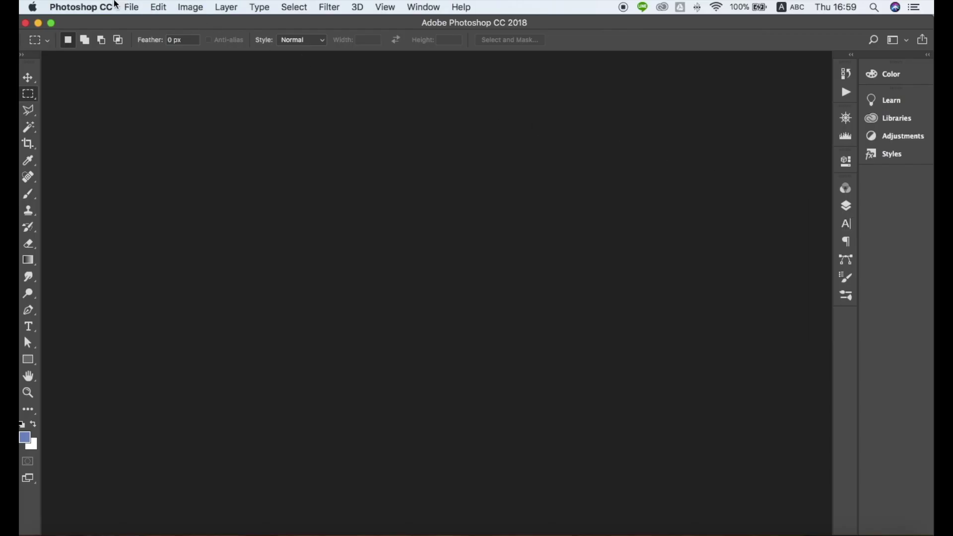
Show the File > Open Recent list of recently opened files
left_click(131, 7)
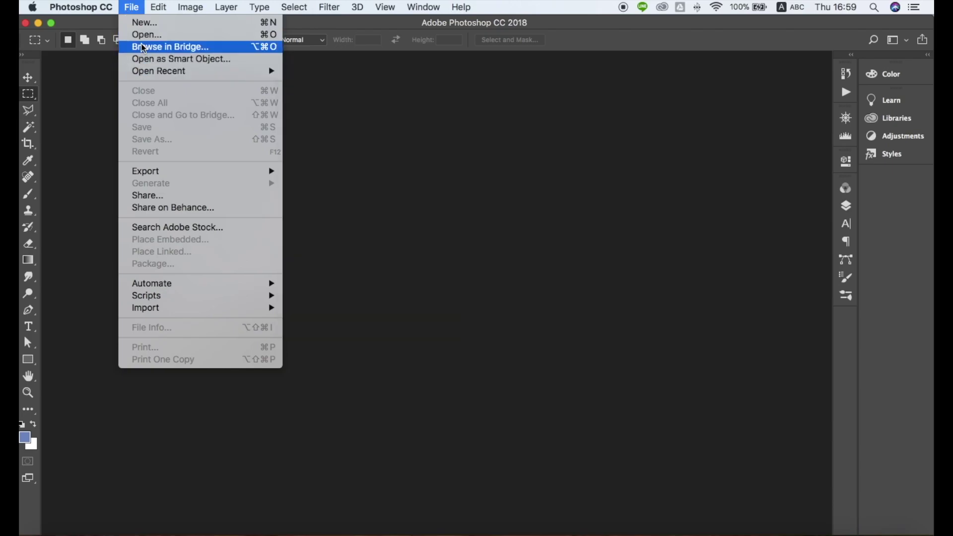
mouse_move(151, 72)
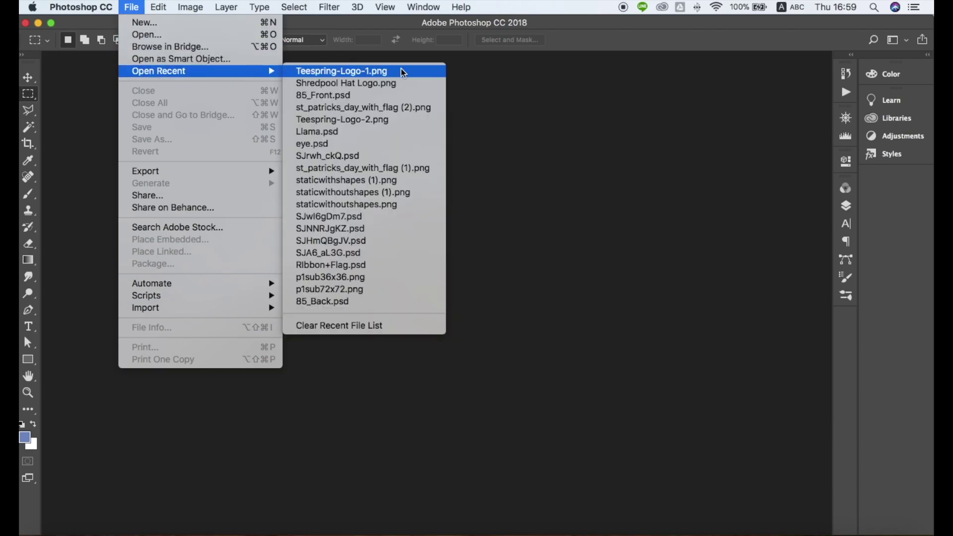
Open Llama.psd and select the entire llama canvas
left_click(368, 131)
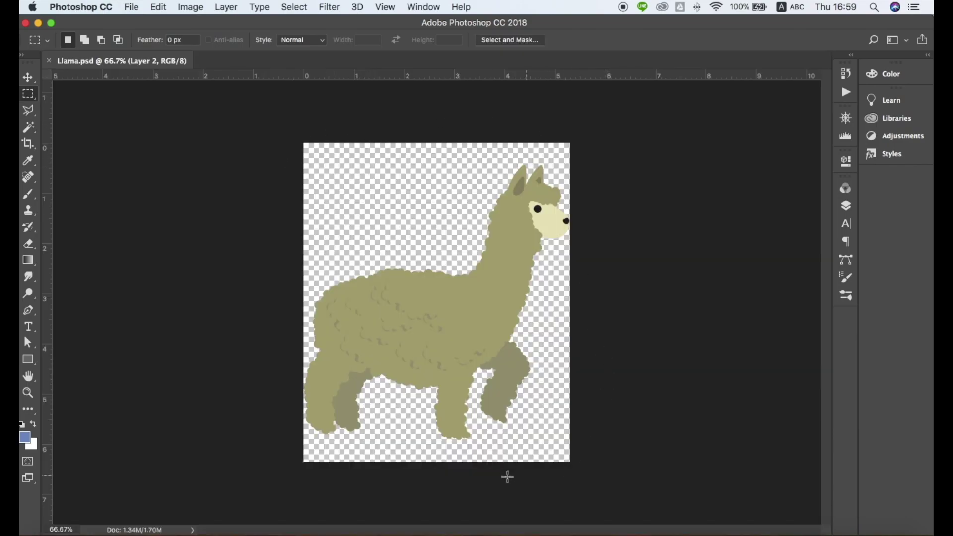
left_click(286, 10)
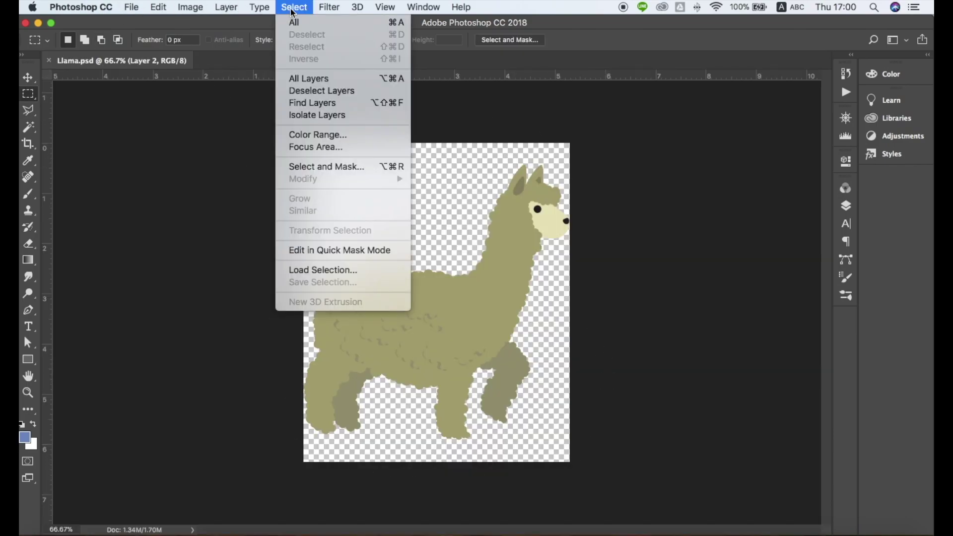
left_click(294, 20)
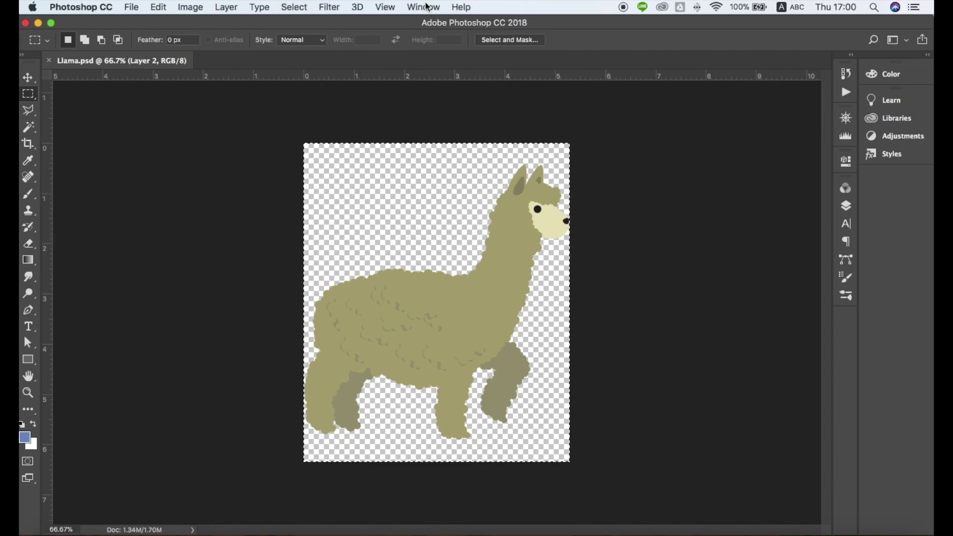
Define the selected llama artwork as a new pattern named 'Test Llama'
left_click(156, 8)
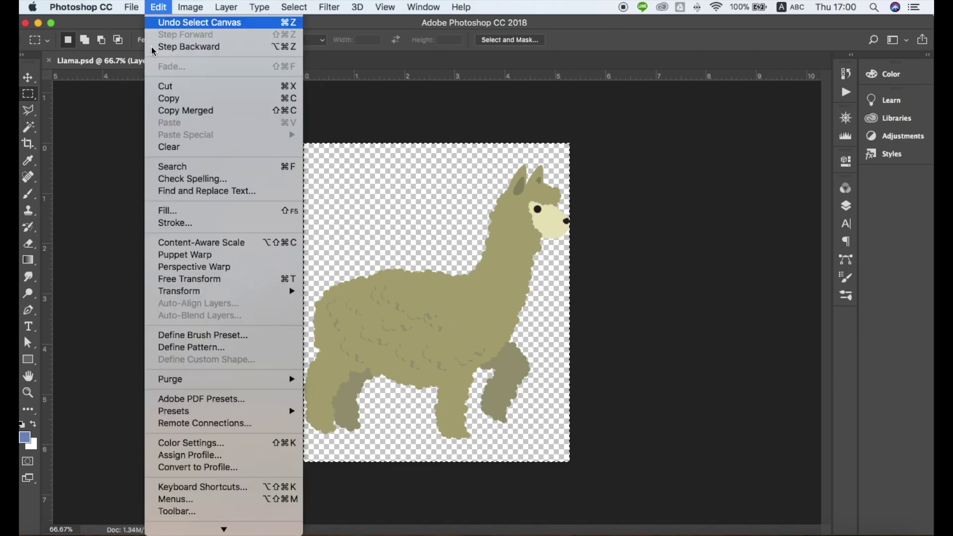
left_click(193, 354)
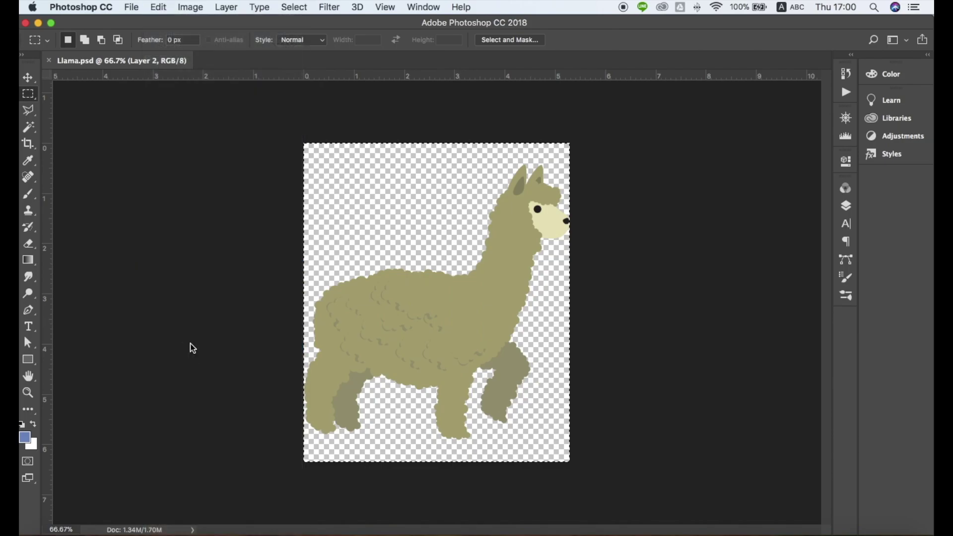
type("Test Llama")
left_click(618, 248)
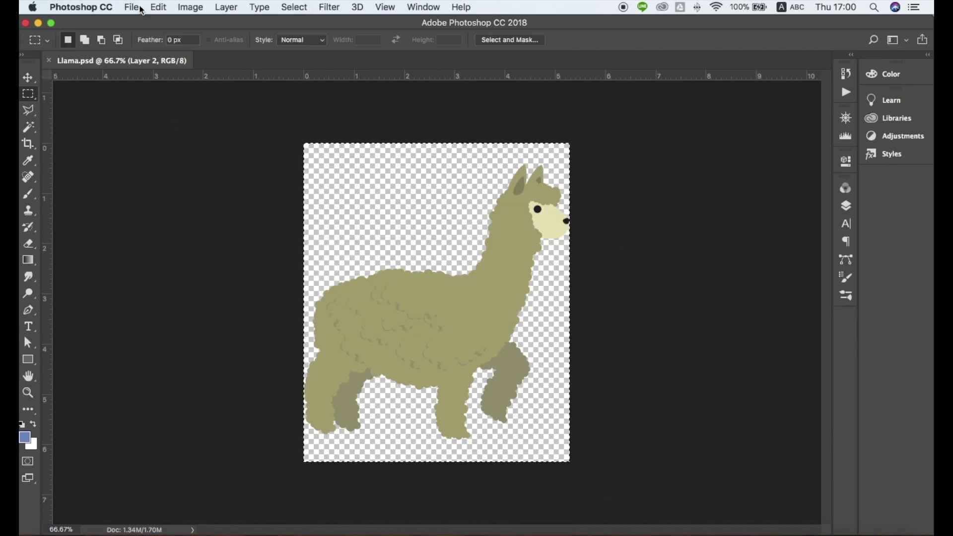
left_click(133, 7)
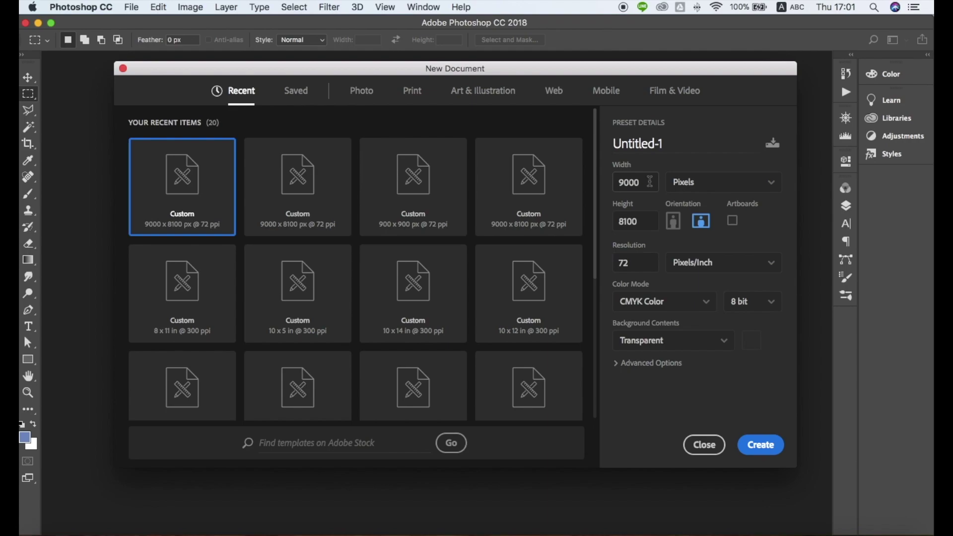
Set the new document to 9000 × 8100 pixels, 150 ppi, with a transparent background
left_click(649, 183)
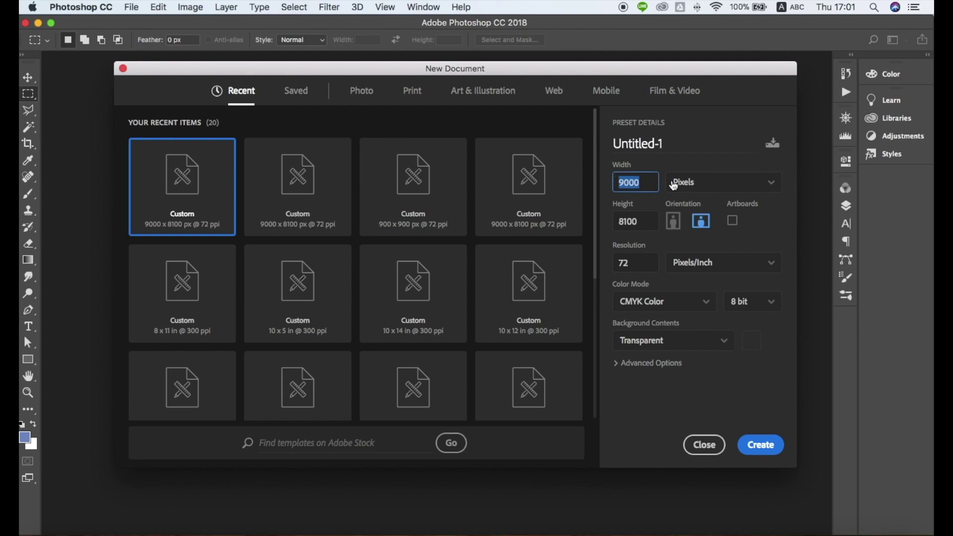
left_click(704, 187)
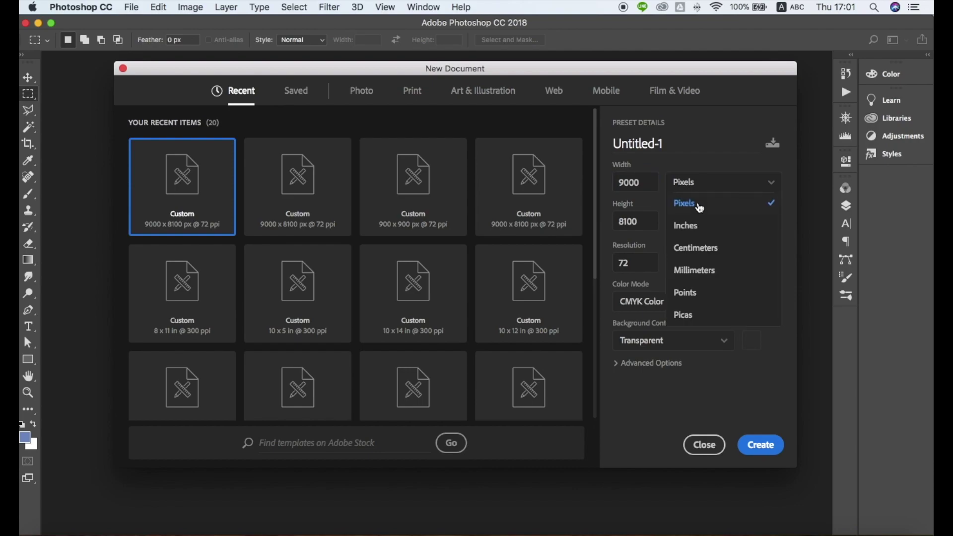
left_click(697, 199)
left_click(645, 223)
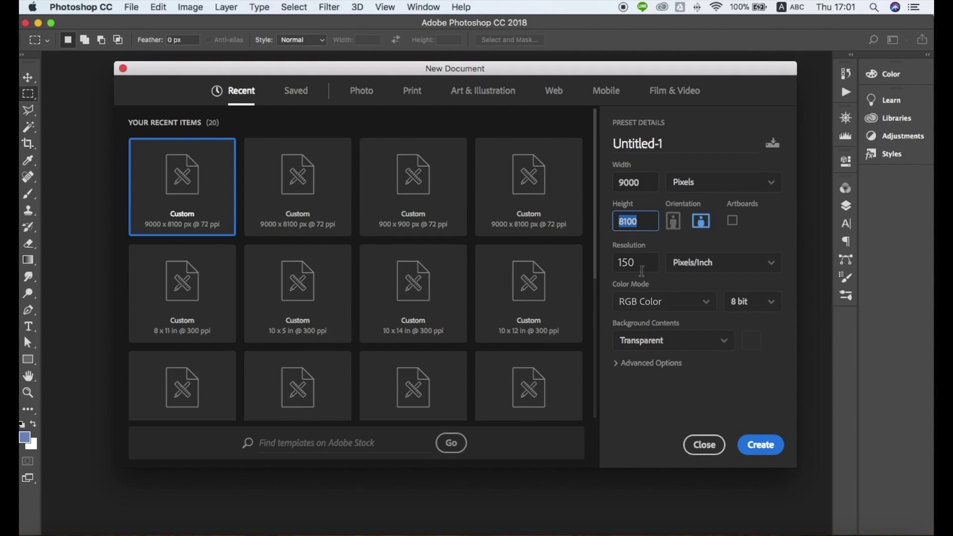
left_click(641, 271)
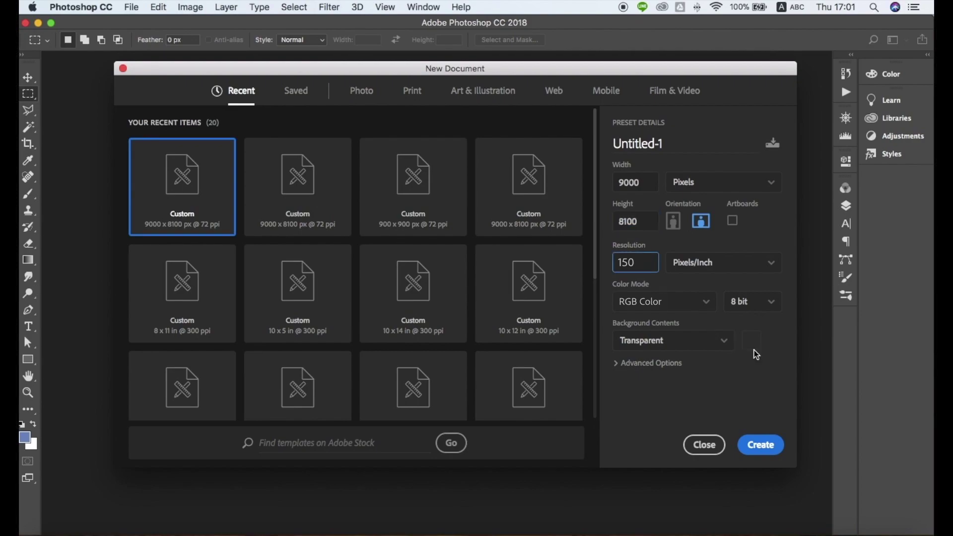
left_click(647, 344)
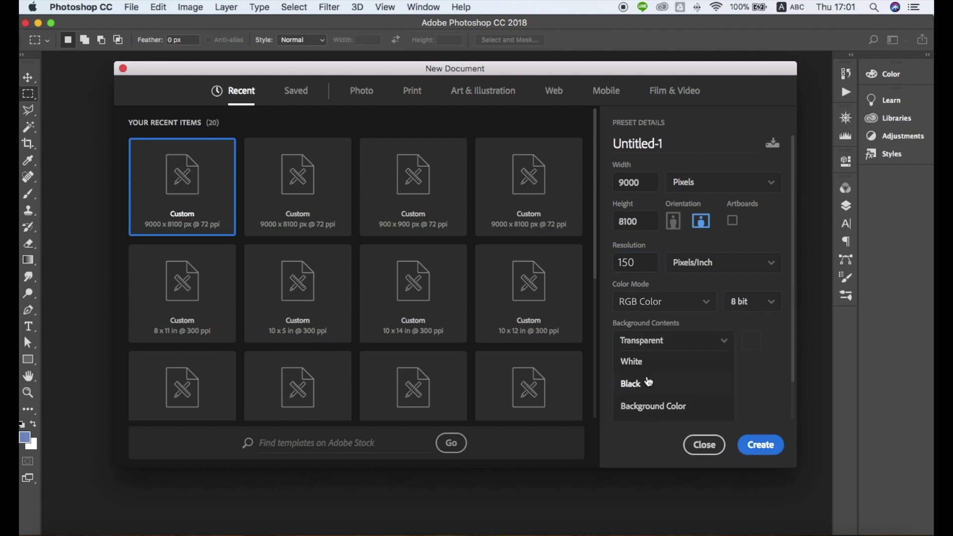
left_click(649, 343)
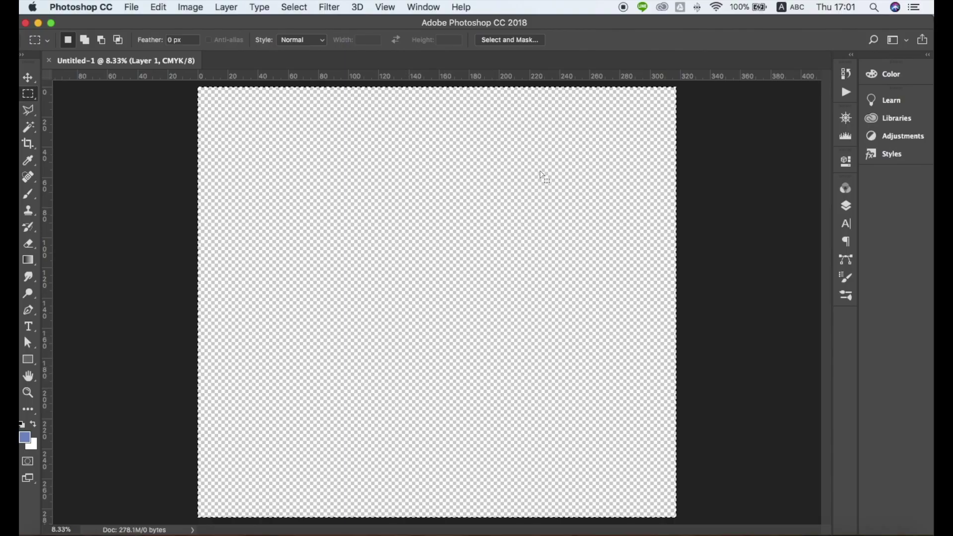
Select all and fill Layer 1 with the navy foreground colour
key("F7")
key("super+a")
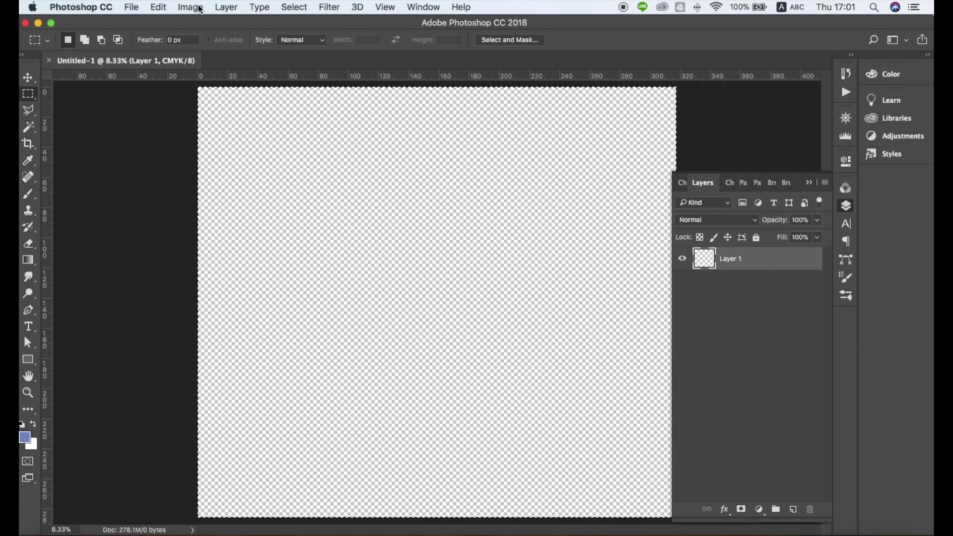
left_click(159, 8)
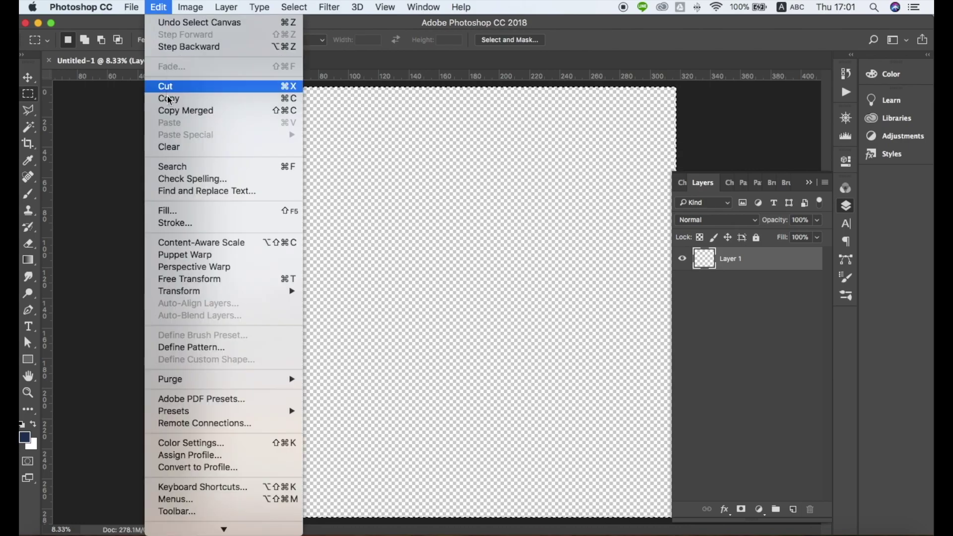
left_click(179, 213)
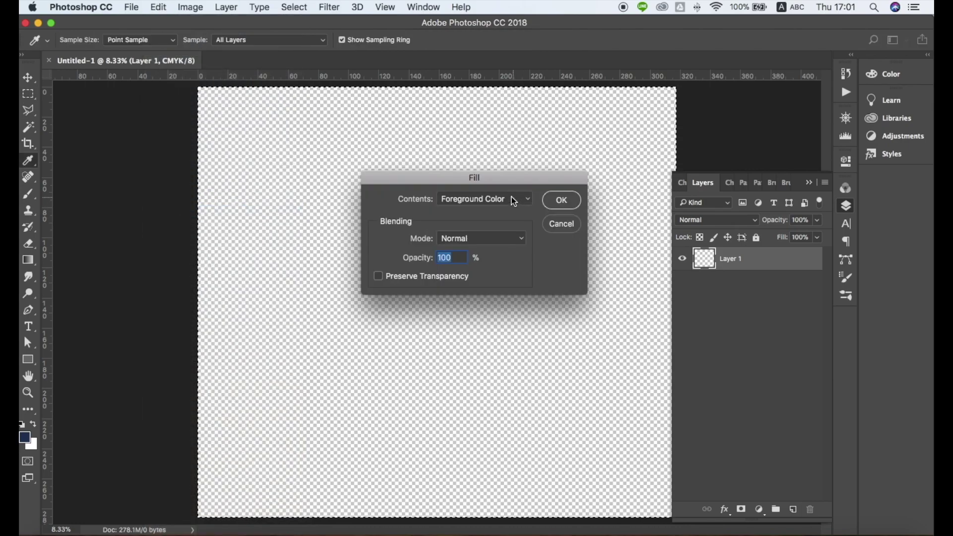
left_click(493, 201)
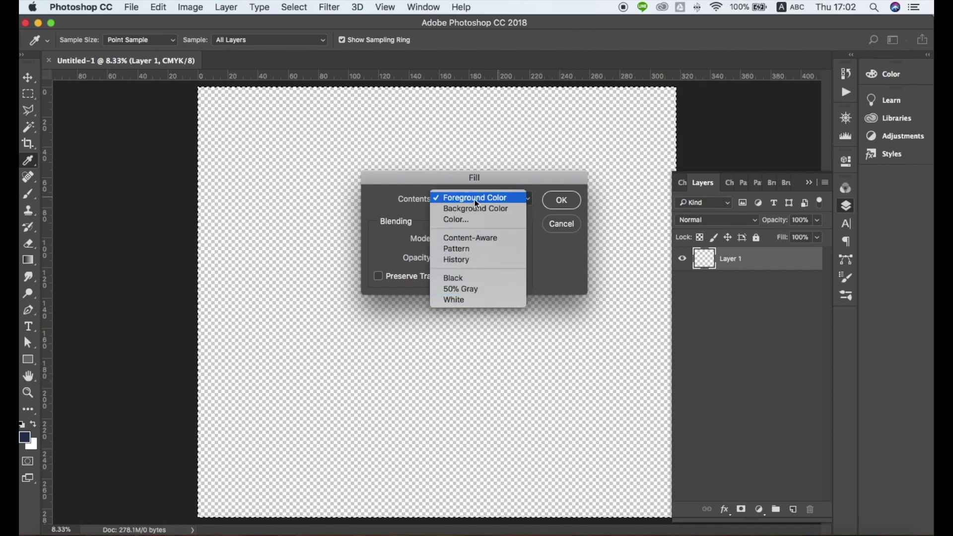
left_click(499, 198)
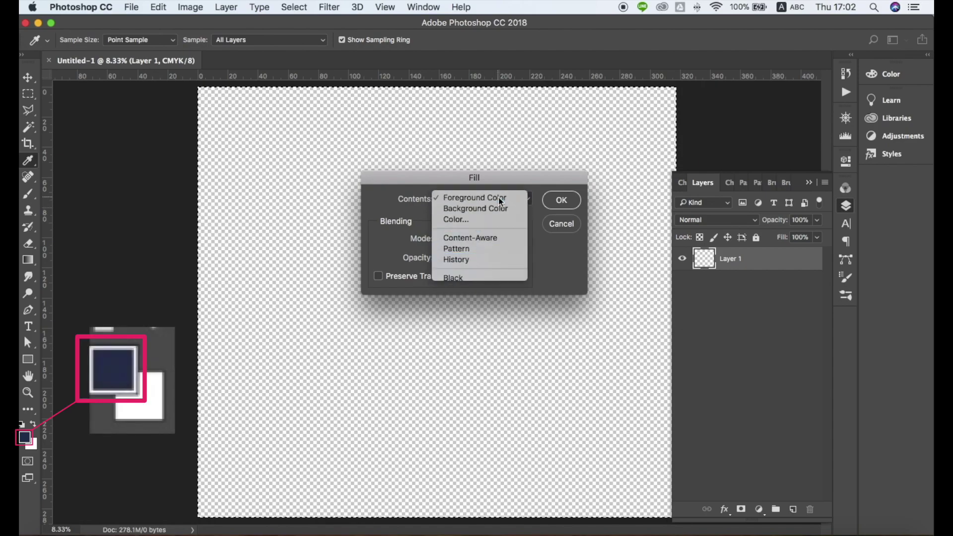
left_click(555, 207)
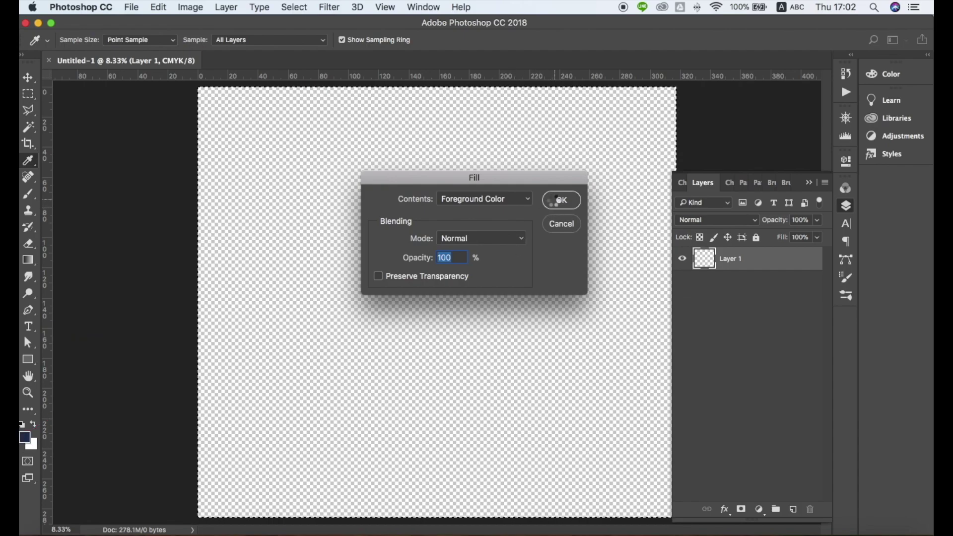
key("m")
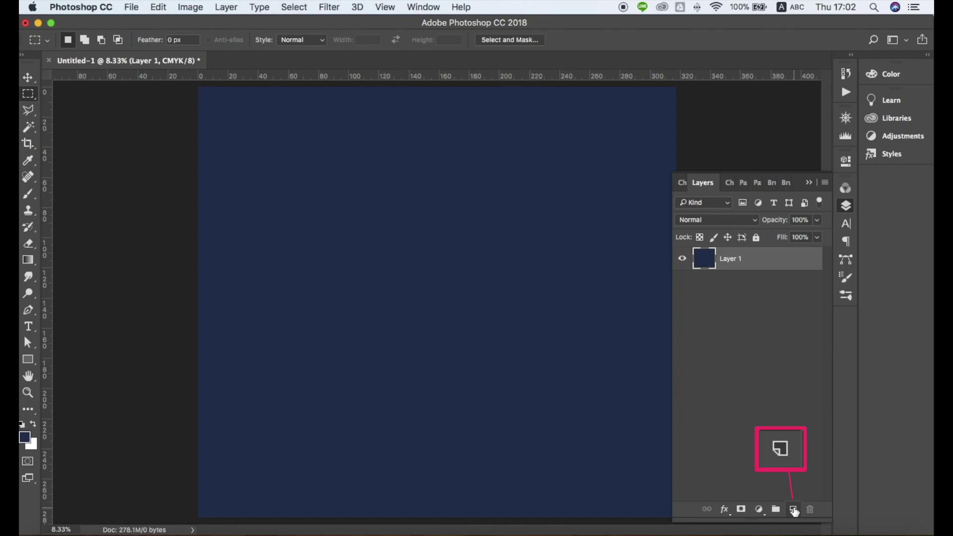
Add an empty Layer 2 above the navy layer and select the whole canvas
left_click(793, 509)
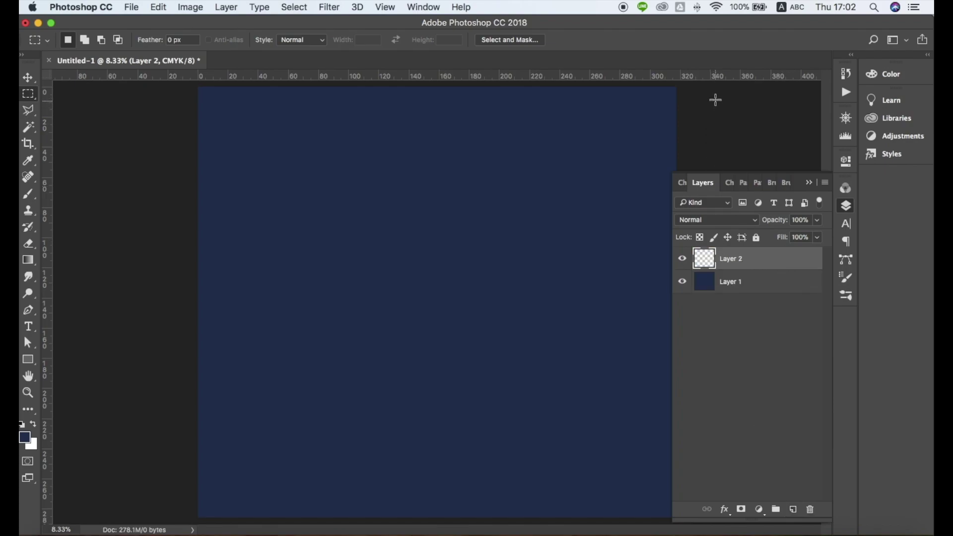
left_click(159, 7)
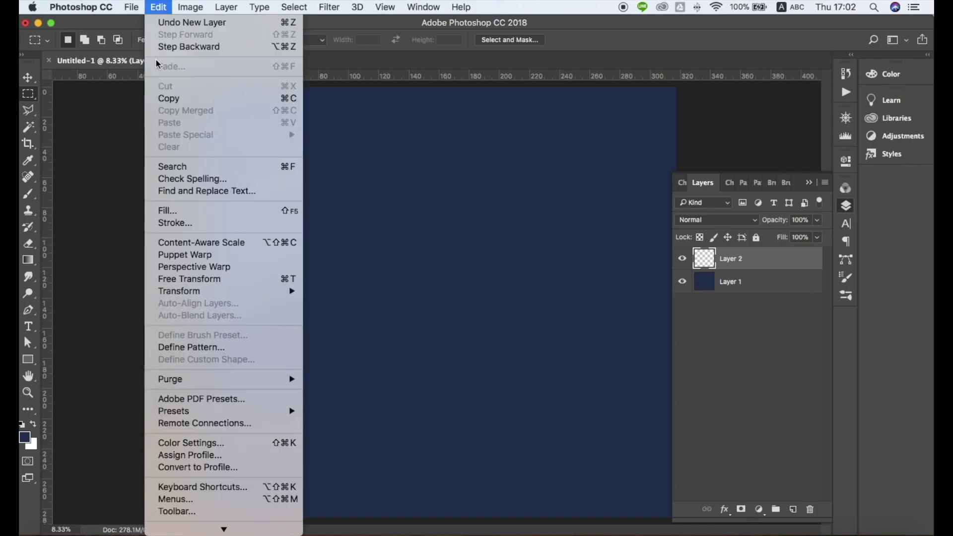
left_click(298, 22)
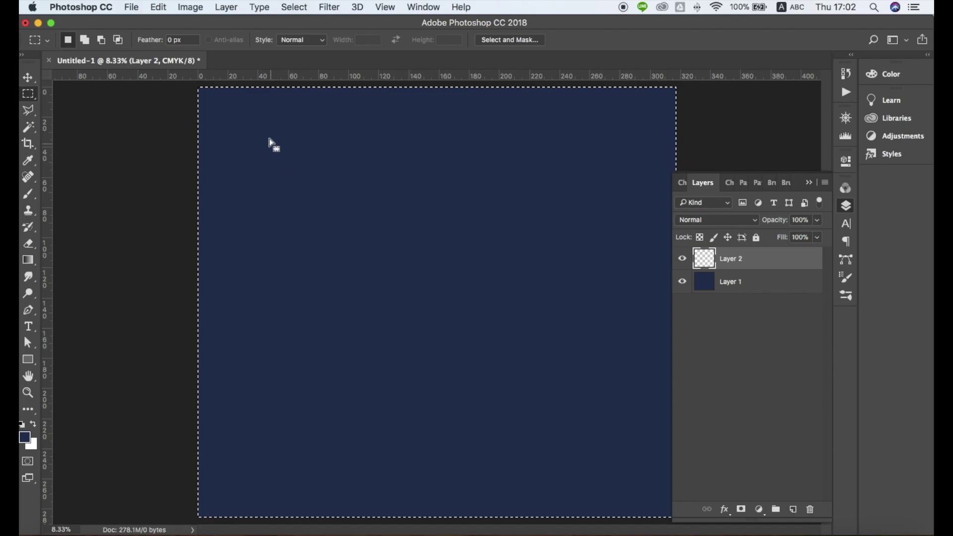
left_click(155, 7)
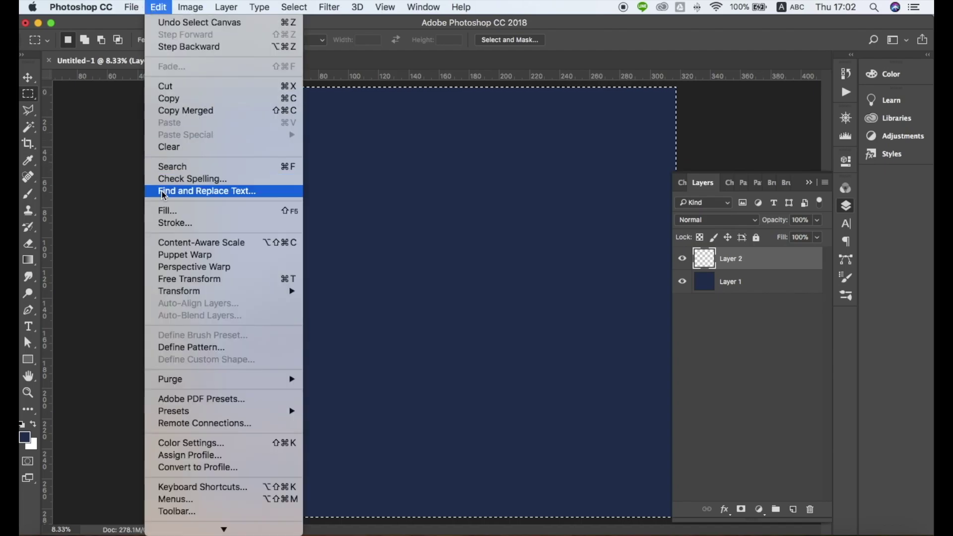
Set the Fill contents to Pattern using the custom llama pattern
left_click(166, 213)
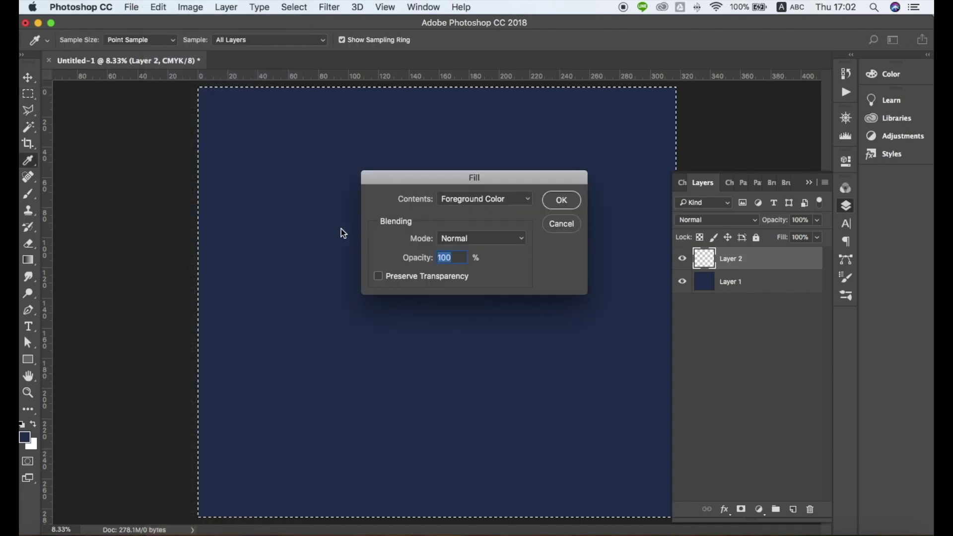
left_click(498, 199)
left_click(476, 250)
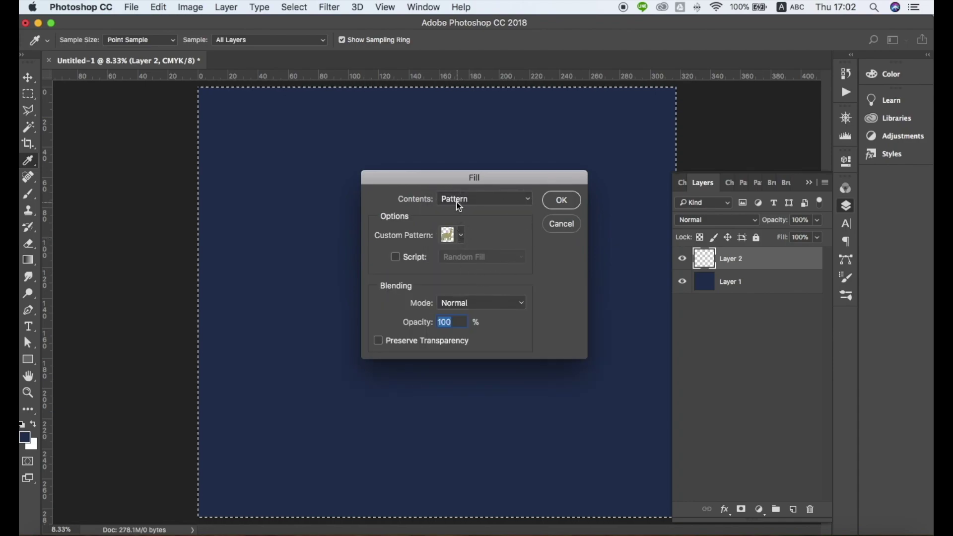
left_click(461, 236)
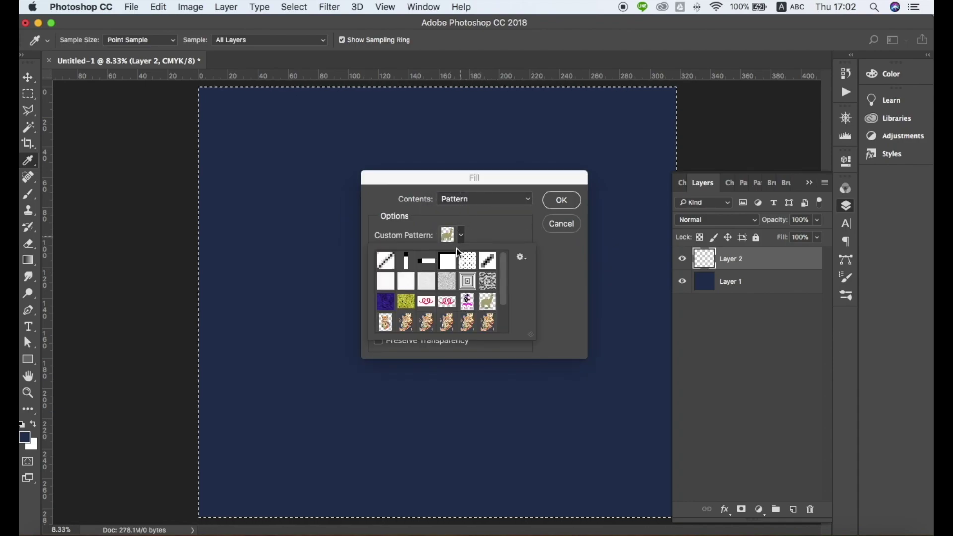
scroll(514, 282, "down", 3)
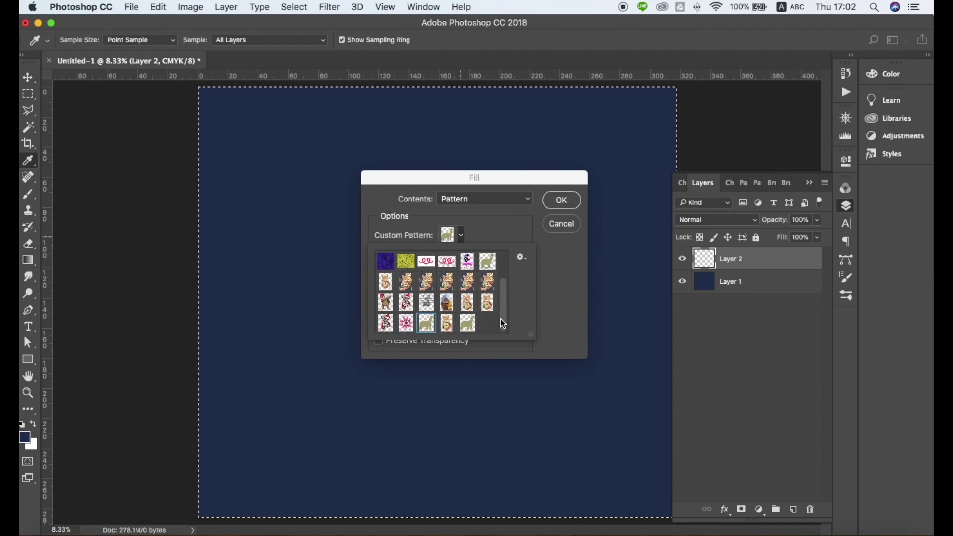
double_click(466, 323)
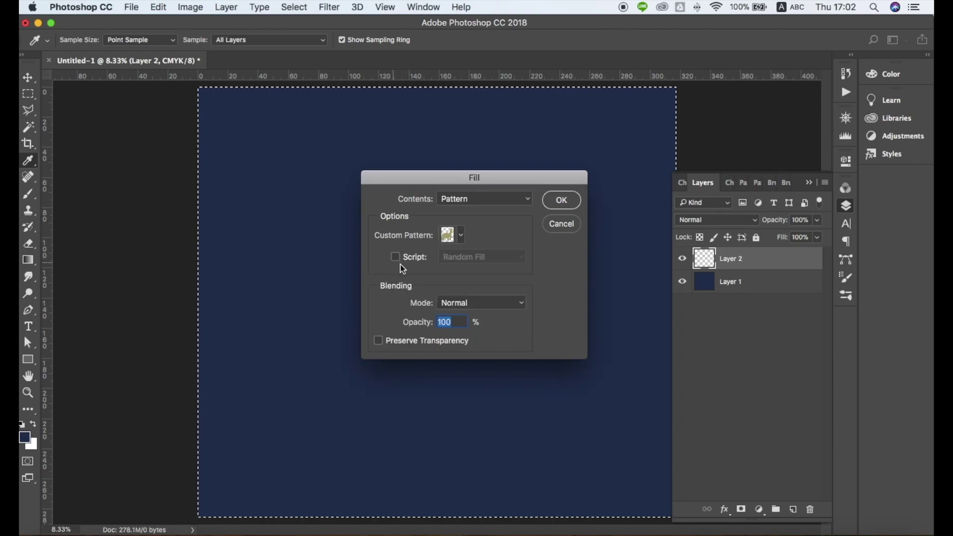
Enable the Script option with Brick Fill and confirm the fill
left_click(395, 257)
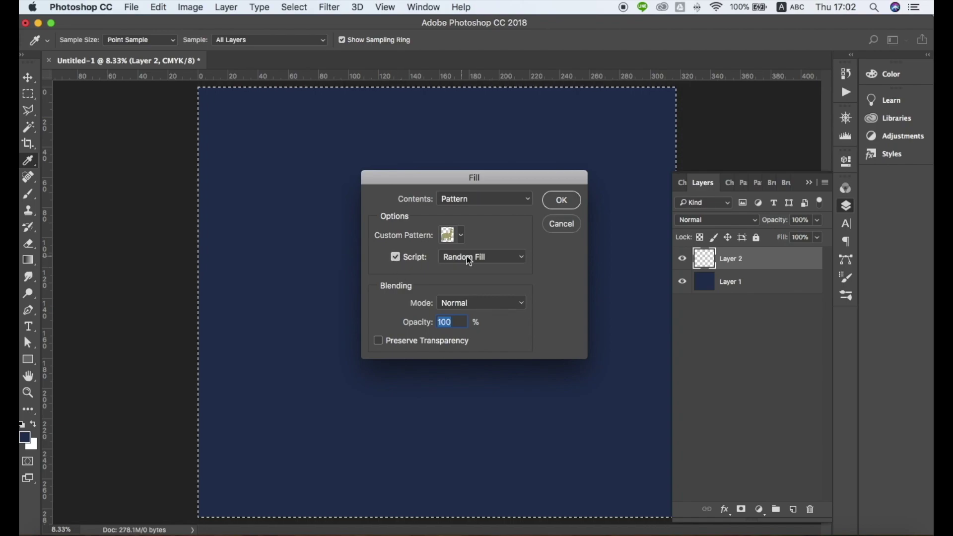
left_click(483, 258)
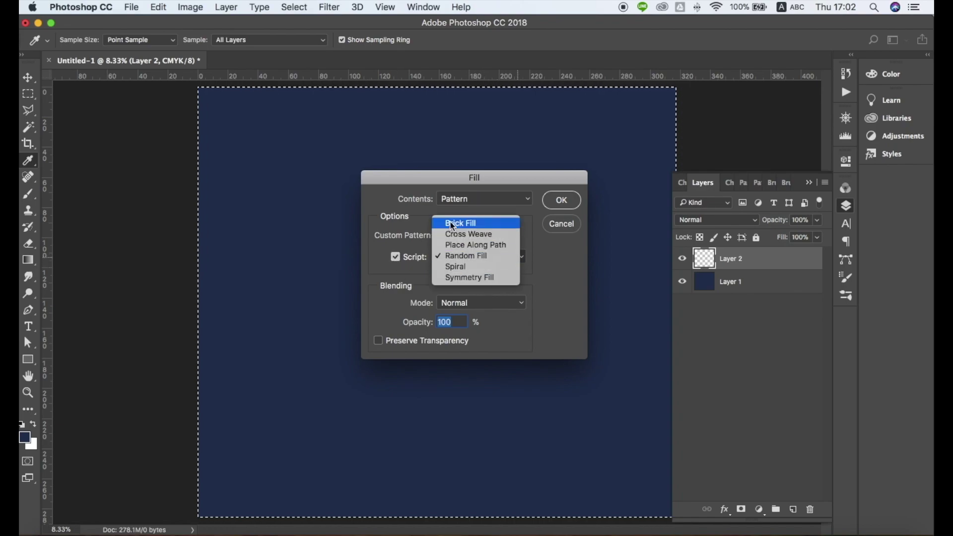
left_click(470, 226)
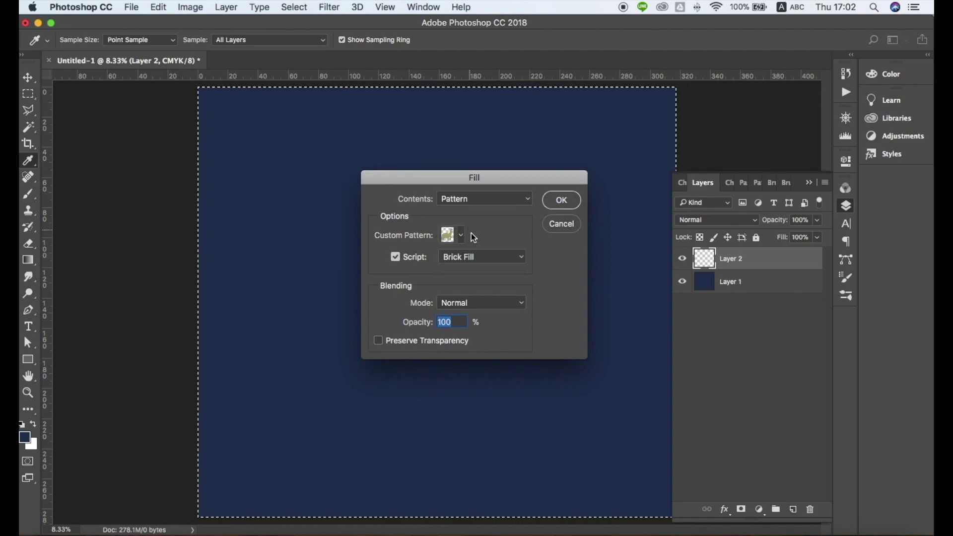
left_click(563, 200)
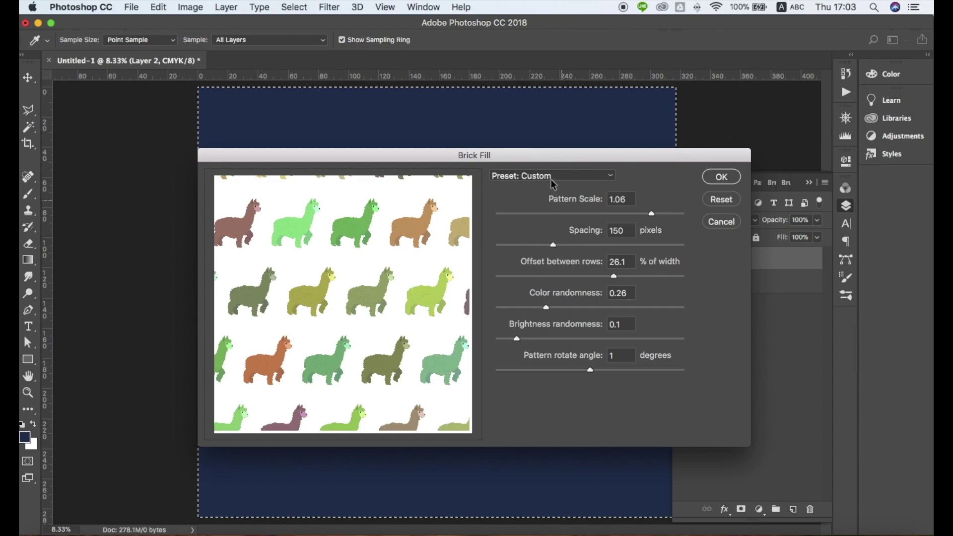
Set Brick Fill pattern scale to 1.03, spacing to 24 pixels, colour randomness to 0.18
left_click_drag(651, 214, 614, 213)
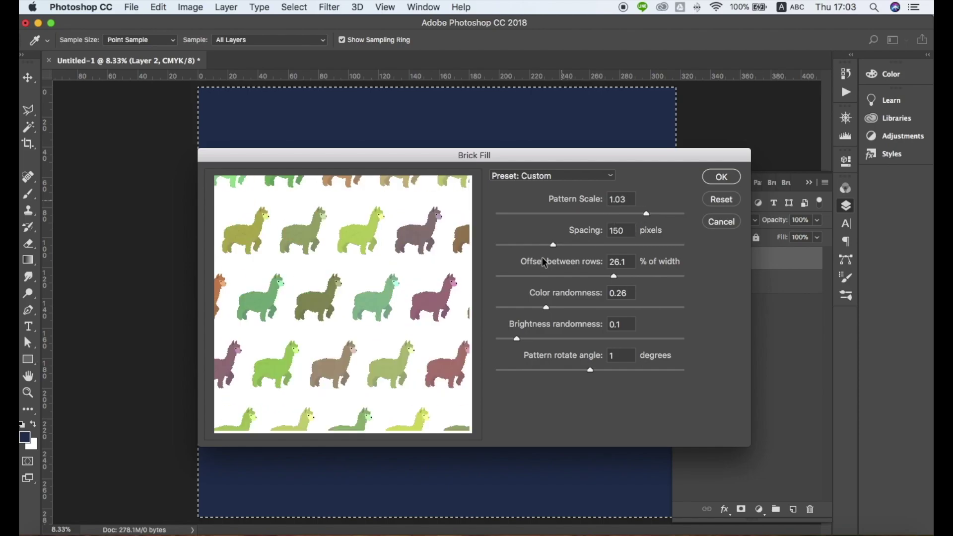
mouse_move(554, 245)
left_mouse_down()
mouse_move(534, 246)
mouse_move(546, 245)
left_mouse_up()
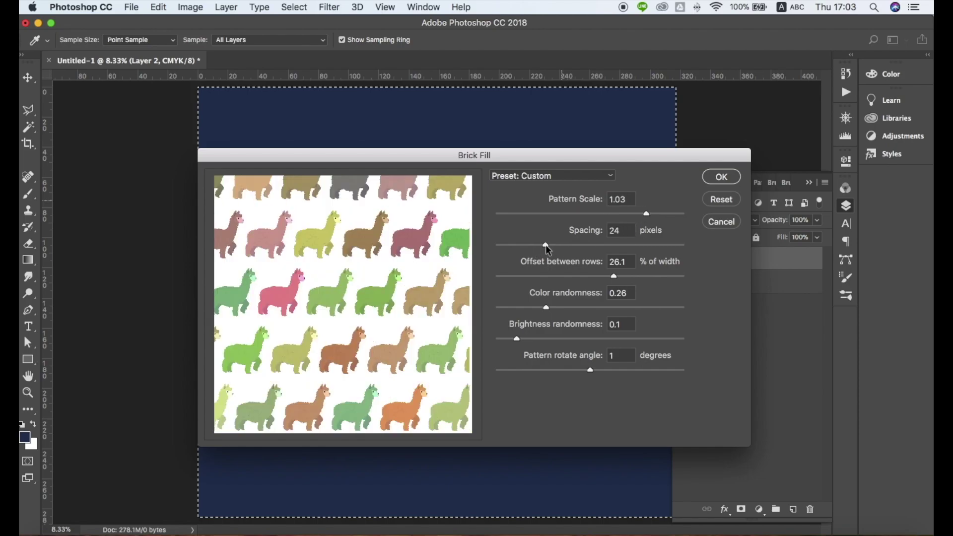
left_click_drag(566, 312, 542, 339)
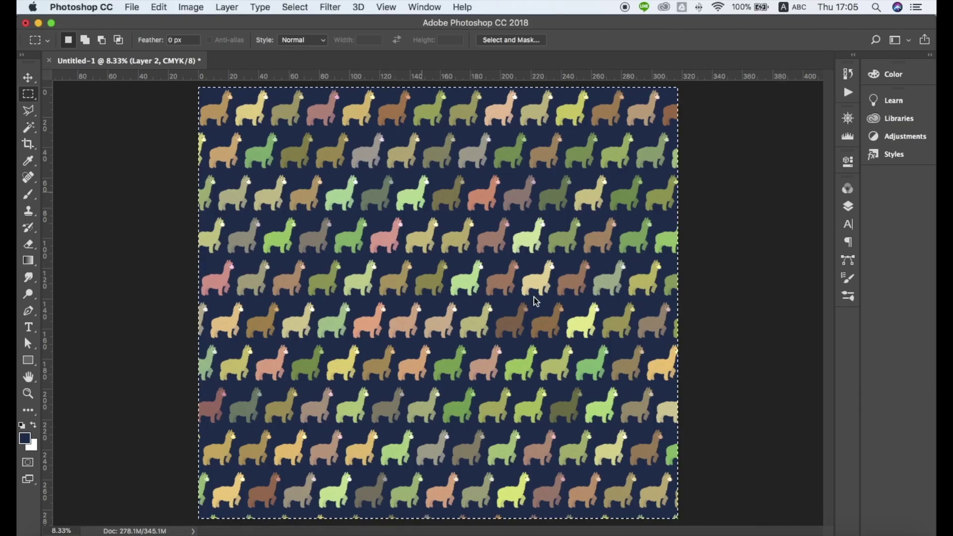
Save the llama-pattern canvas as a PNG named Llama, accepting the PNG options
key("ctrl+F2")
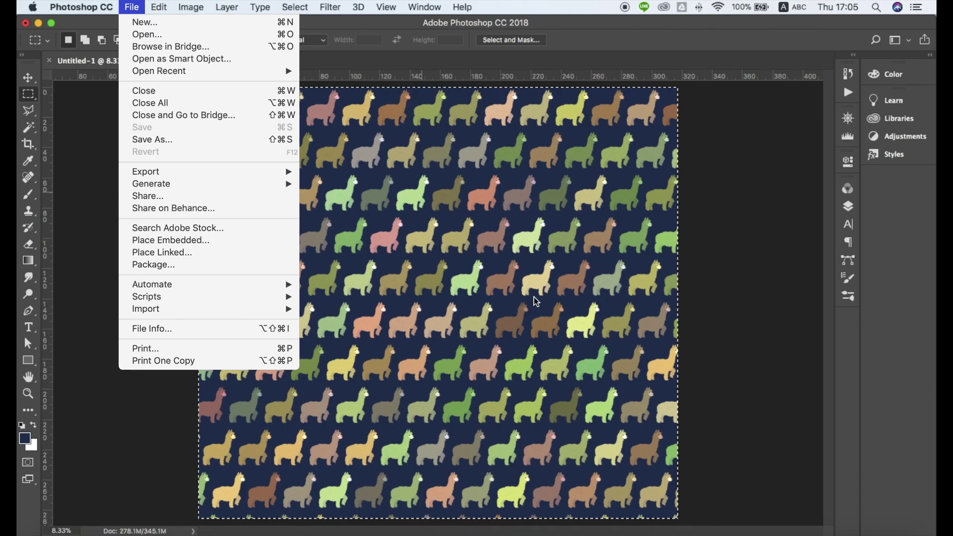
key("s")
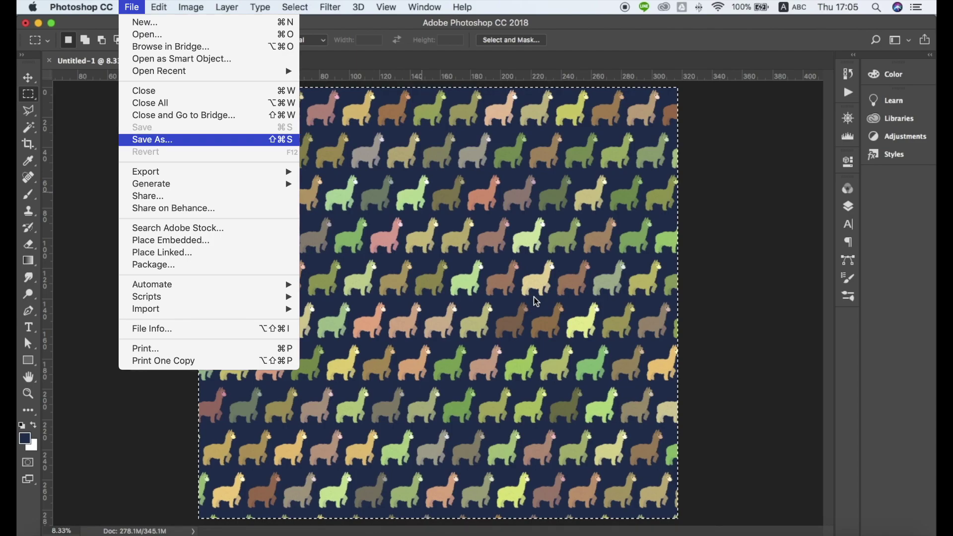
key("Return")
key("space")
type("png")
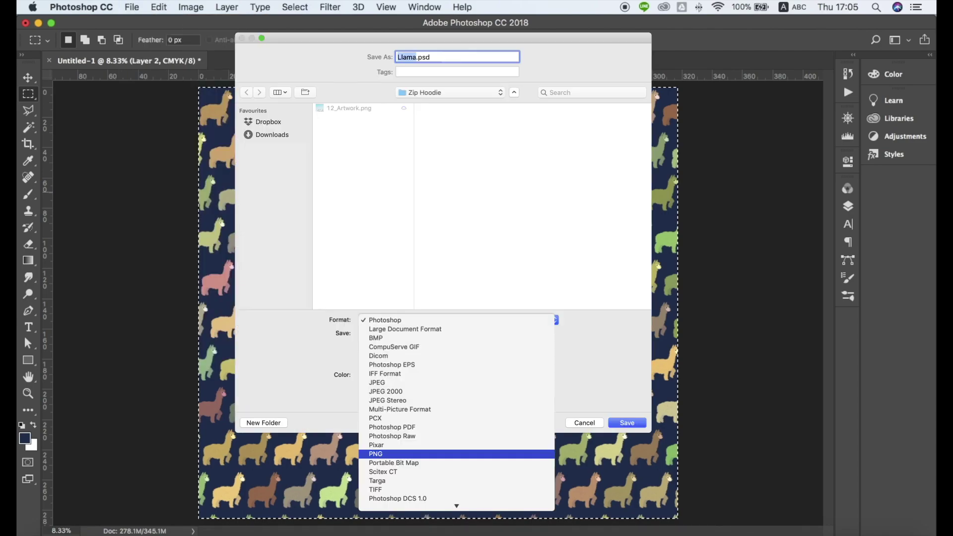
key("Return")
key("Return")
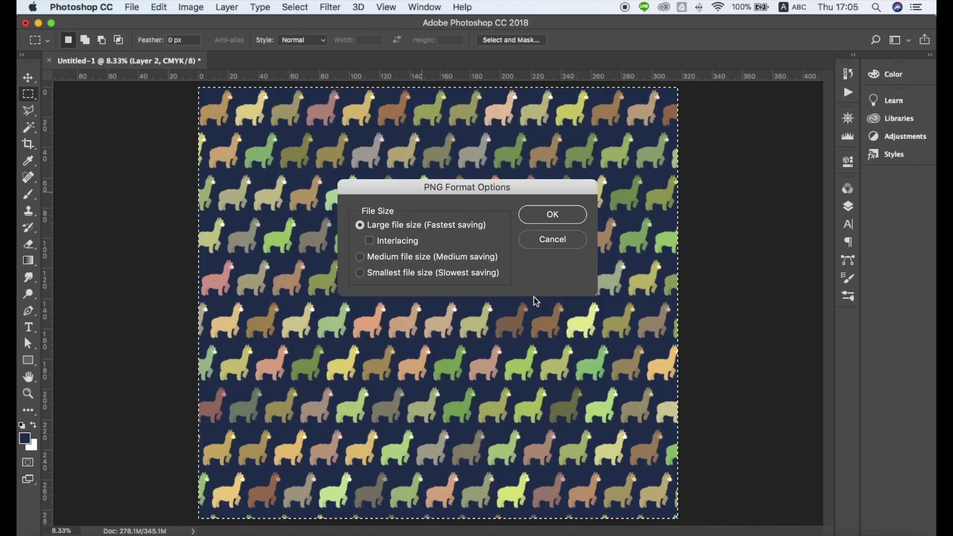
key("Return")
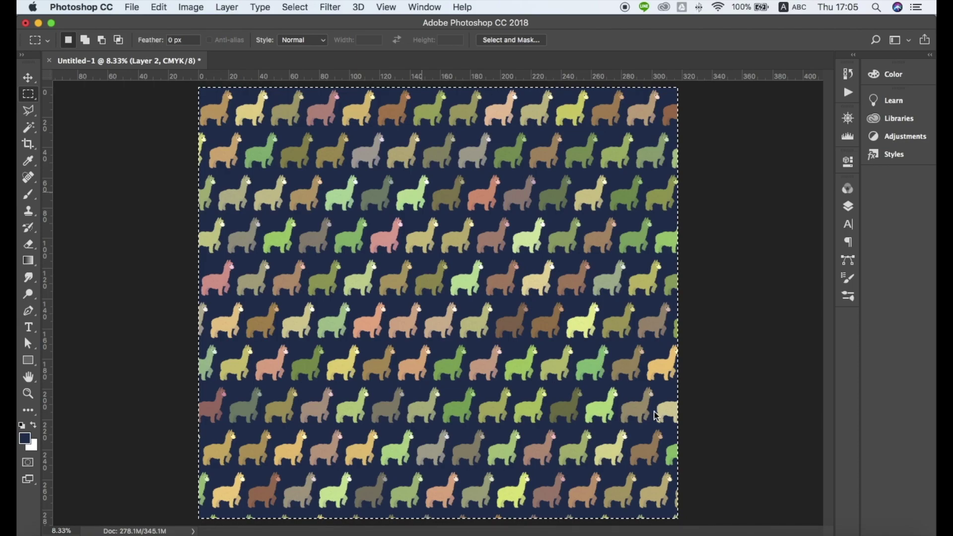